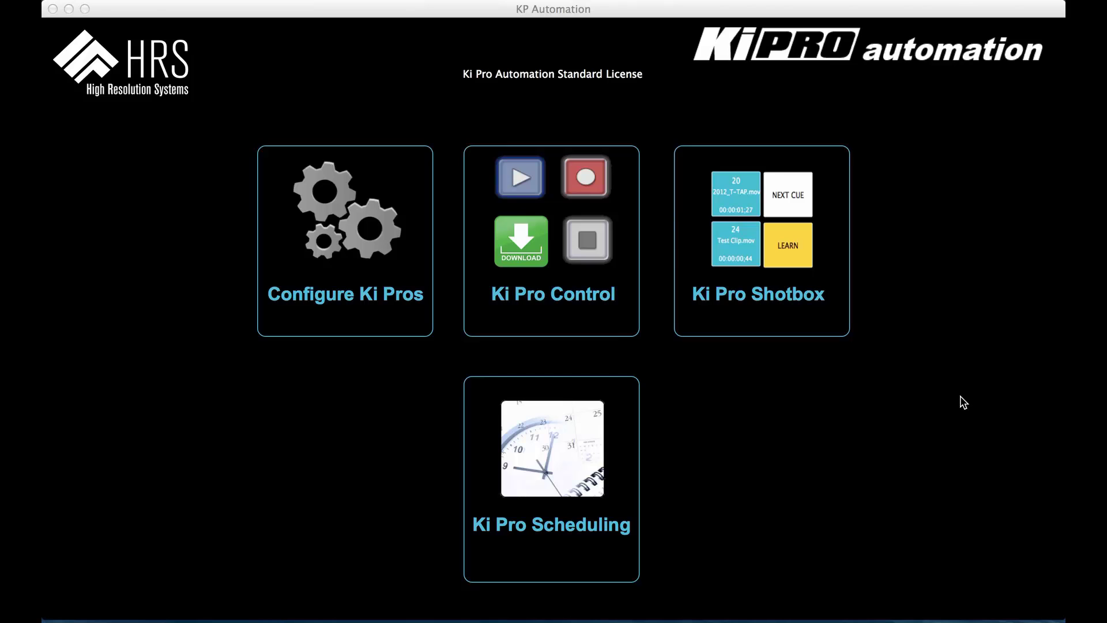
Step: Open the Ki Pro settings, review the two configured Ki Pros, and close the settings
{"action": "left_click", "coordinate": [328, 266]}
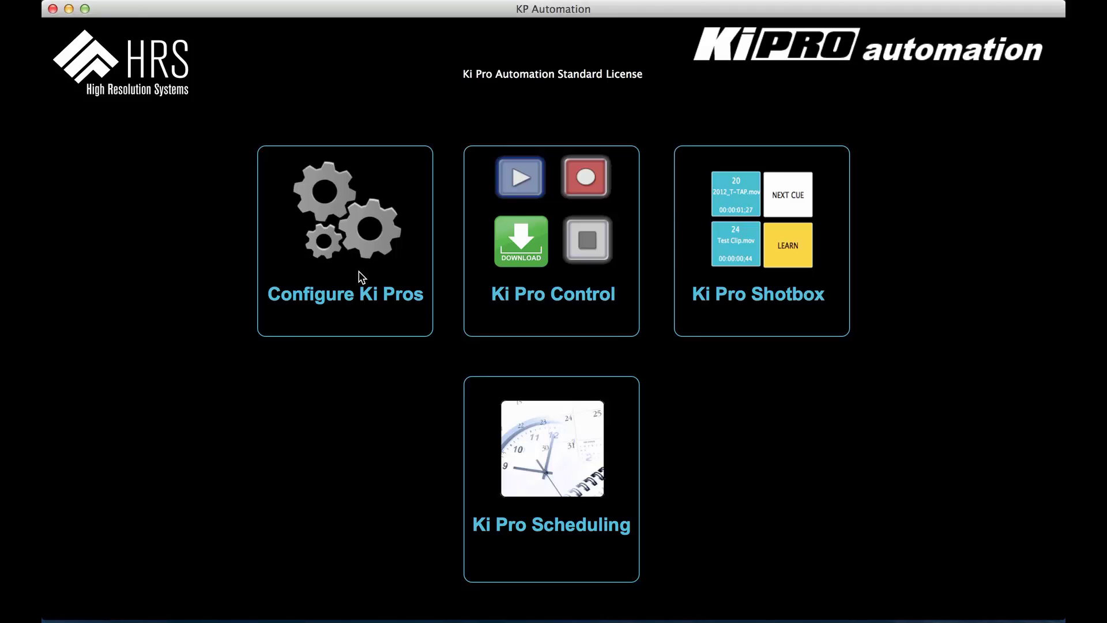
{"action": "left_click", "coordinate": [328, 246]}
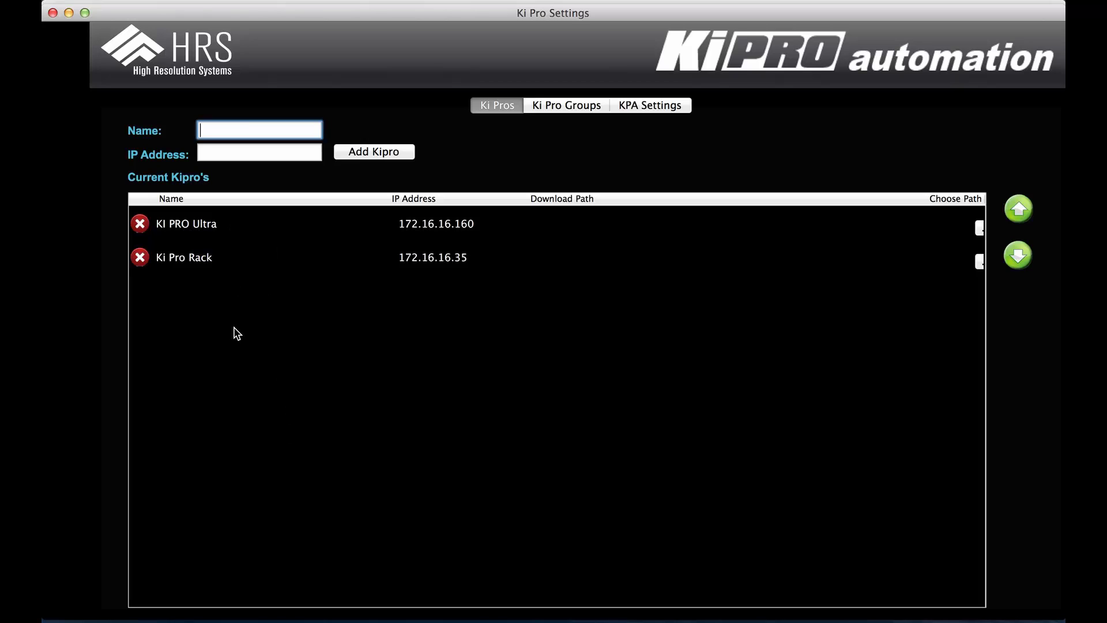
{"action": "left_click", "coordinate": [53, 13]}
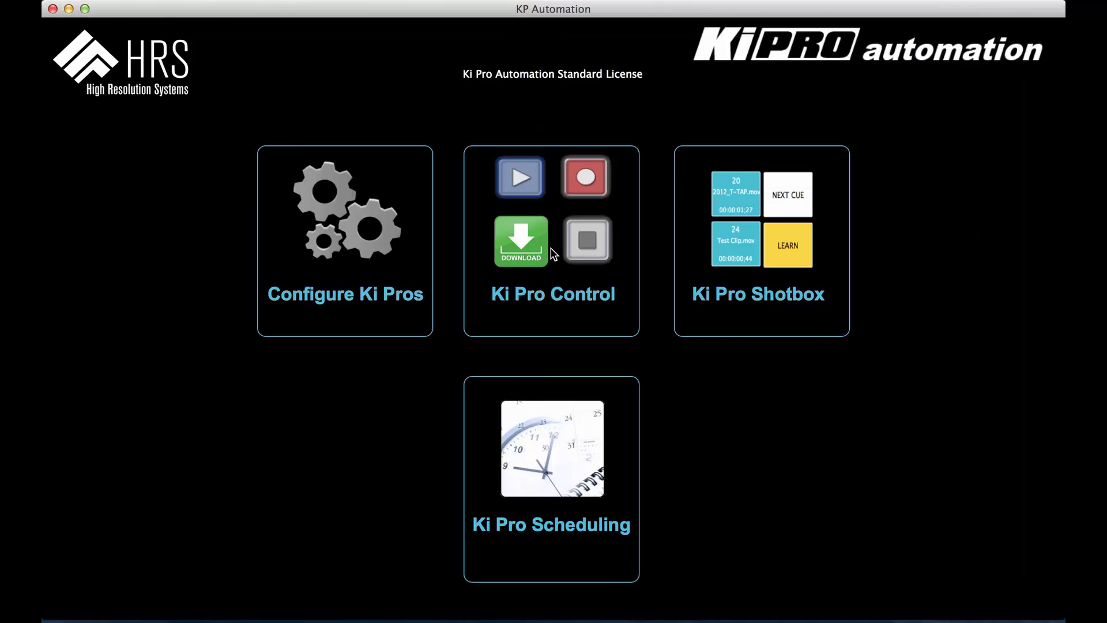
Step: In Ki Pro Control, set the KI PRO Ultra's Record Clip Name to My Clip, then close Ki Pro Control
{"action": "left_click", "coordinate": [582, 252]}
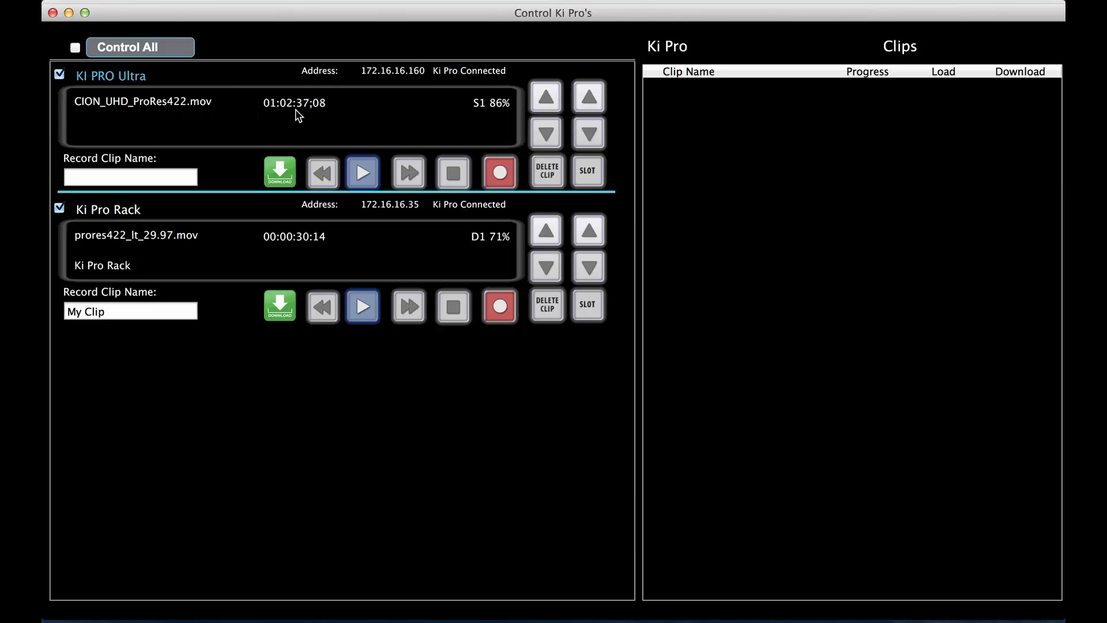
{"action": "left_click", "coordinate": [199, 117]}
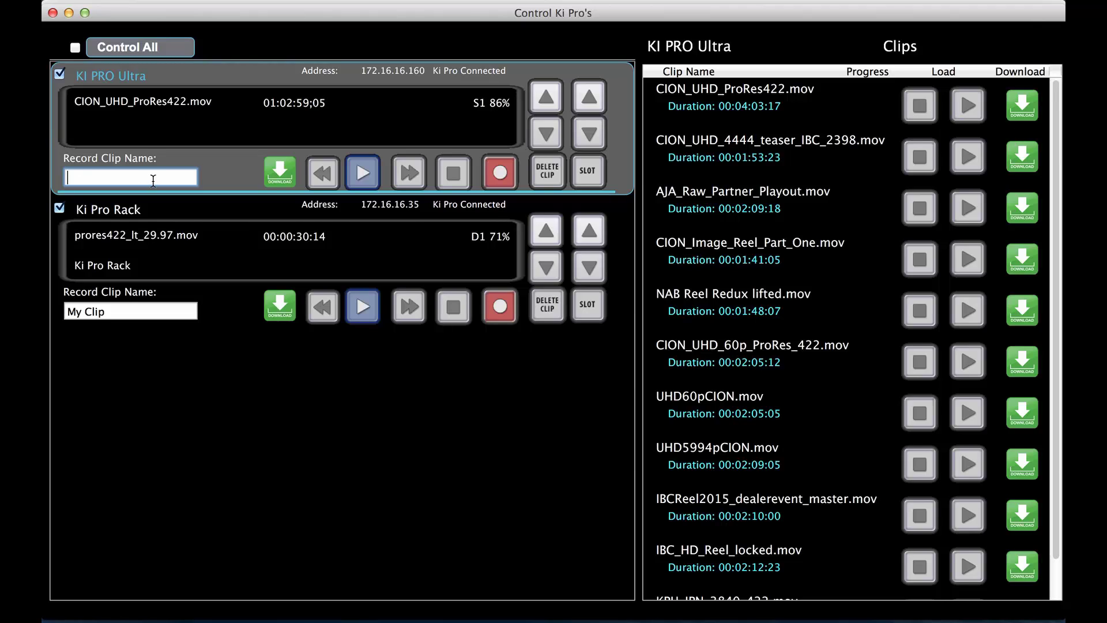
{"action": "type", "text": "My Clip"}
{"action": "left_click", "coordinate": [372, 244]}
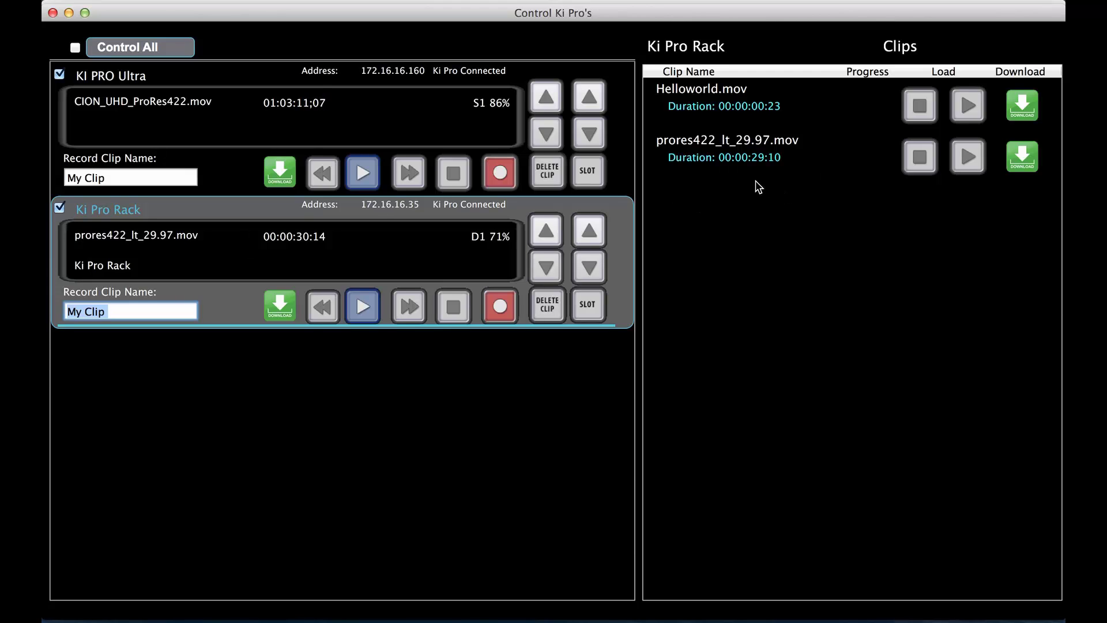
{"action": "left_click", "coordinate": [53, 12]}
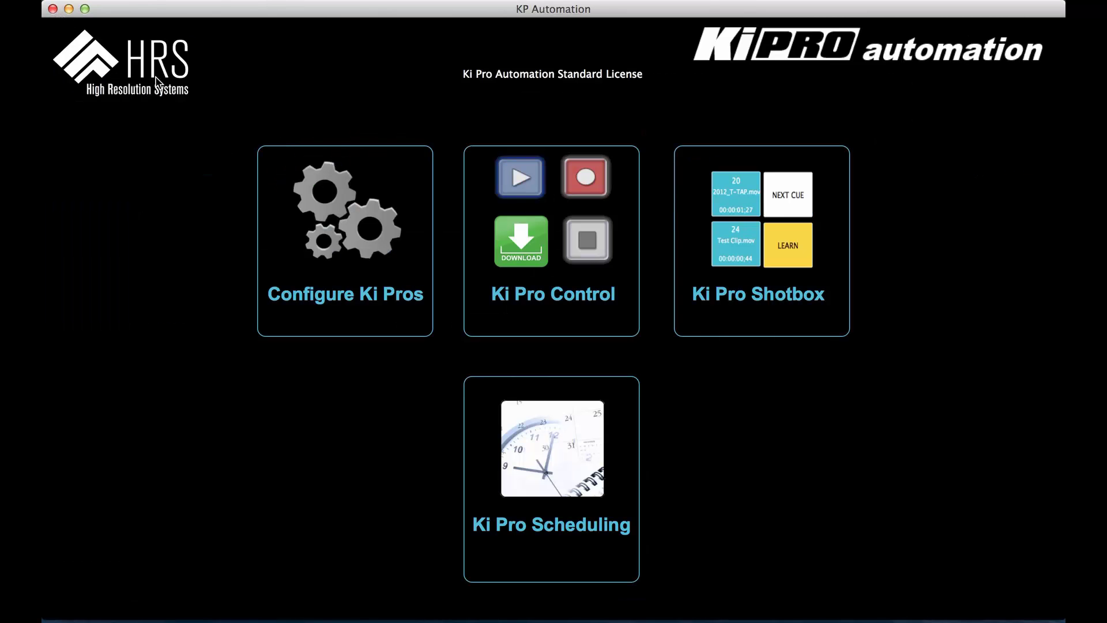
Step: Open the Shotbox and load clips on the KI PRO Ultra and prores422_lt_29.97.mov on the Rack
{"action": "left_click", "coordinate": [741, 252]}
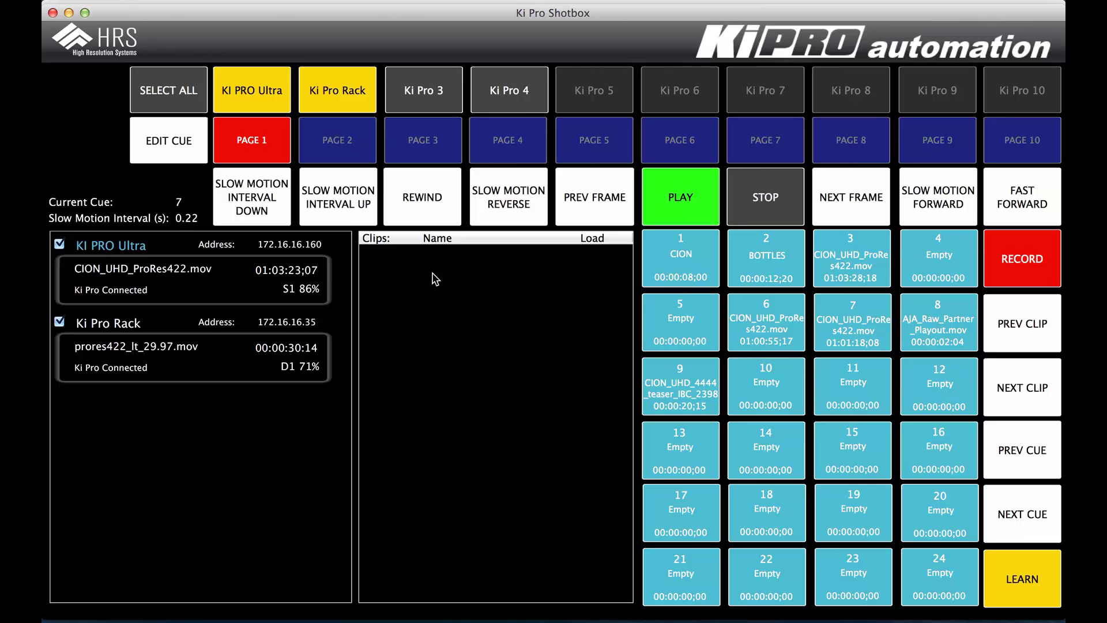
{"action": "left_click", "coordinate": [138, 277]}
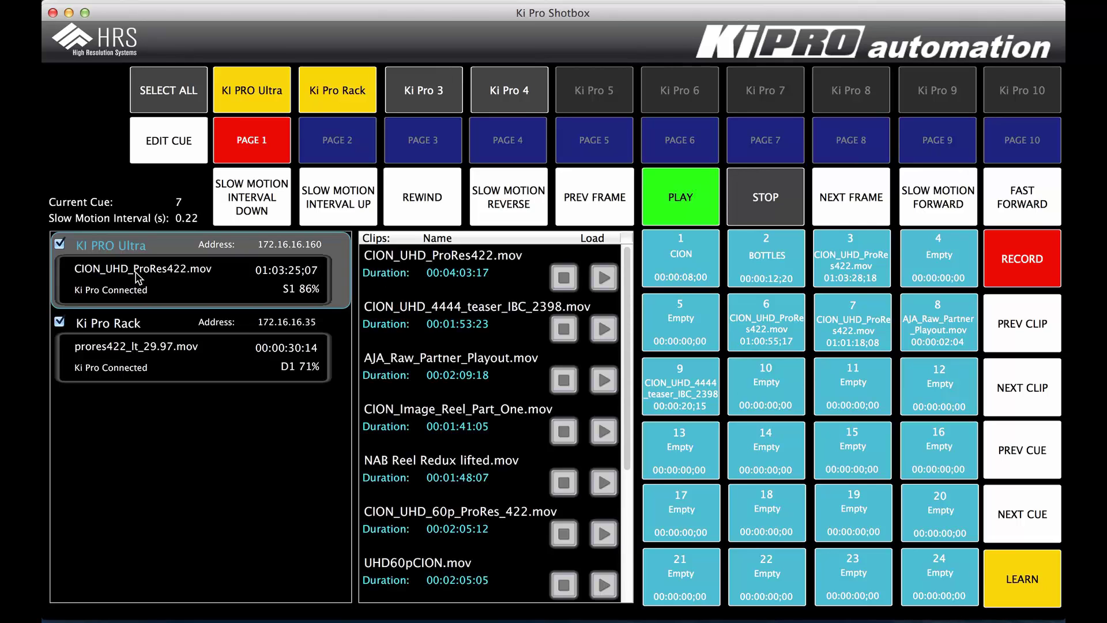
{"action": "left_click", "coordinate": [185, 362]}
{"action": "left_click", "coordinate": [201, 294]}
{"action": "left_click", "coordinate": [603, 278]}
{"action": "left_click", "coordinate": [586, 391]}
{"action": "left_click", "coordinate": [603, 328]}
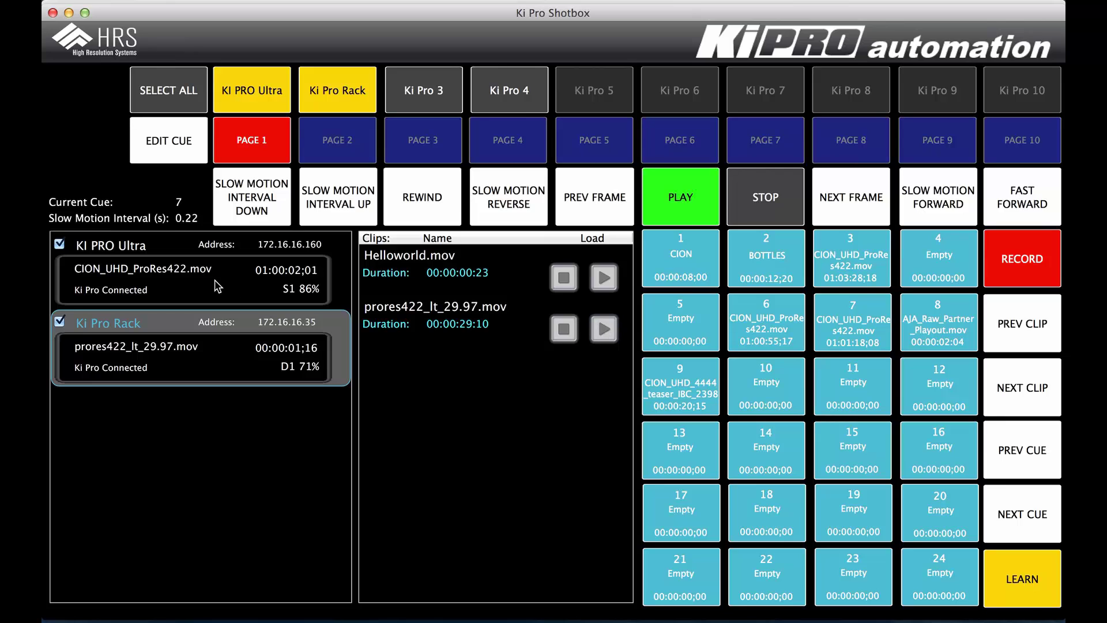
Step: Toggle both Ki Pros out of Shotbox control and back on again
{"action": "left_click", "coordinate": [266, 94]}
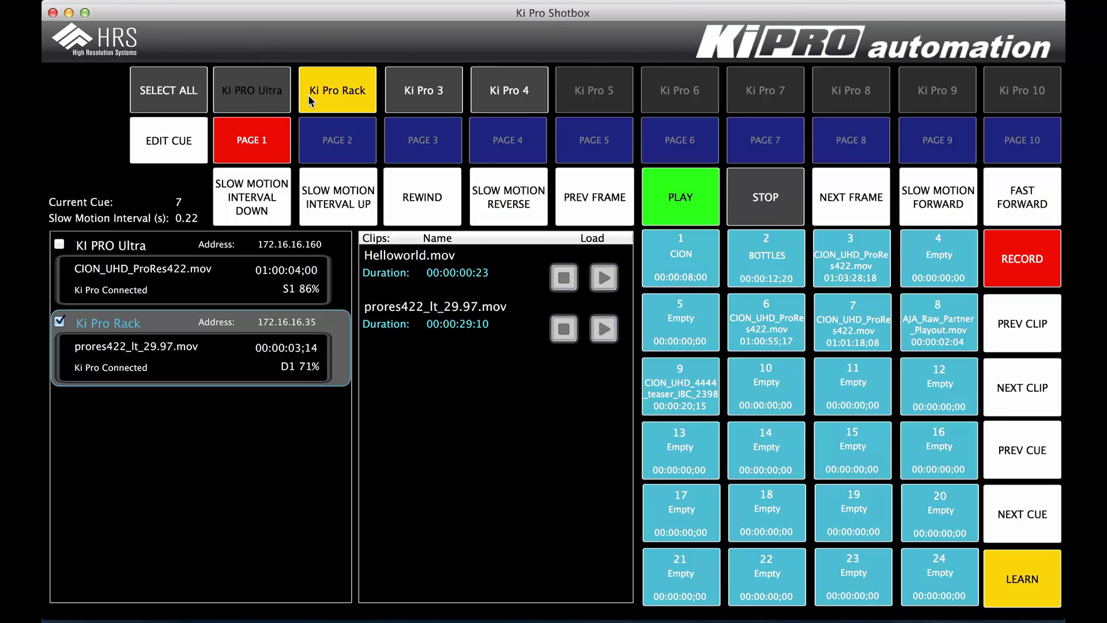
{"action": "left_click", "coordinate": [315, 93]}
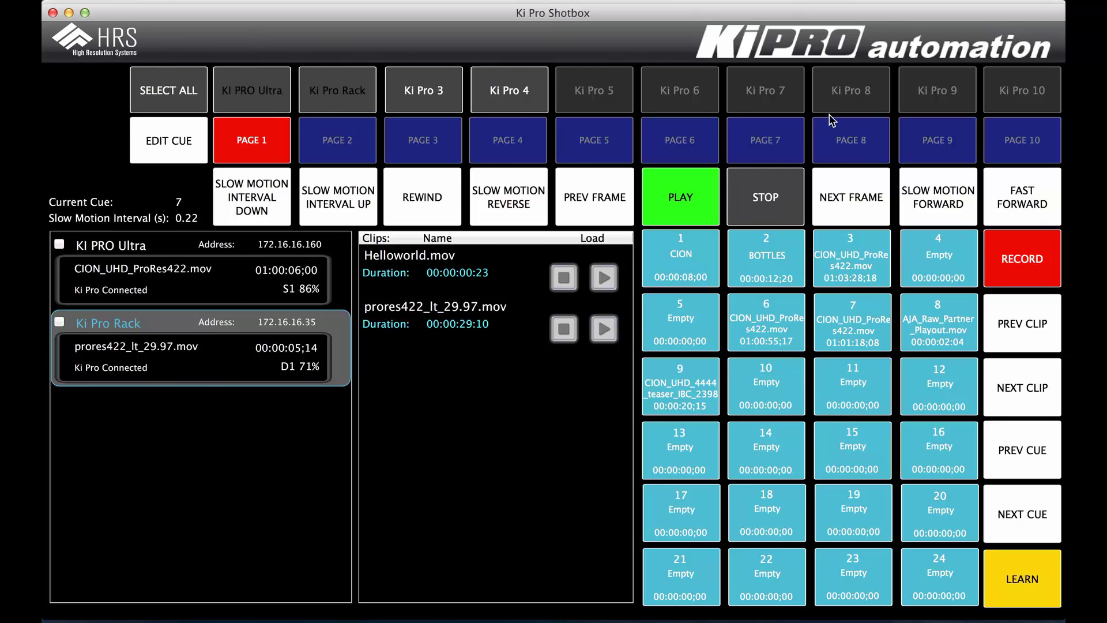
{"action": "left_click", "coordinate": [256, 94]}
{"action": "left_click", "coordinate": [321, 100]}
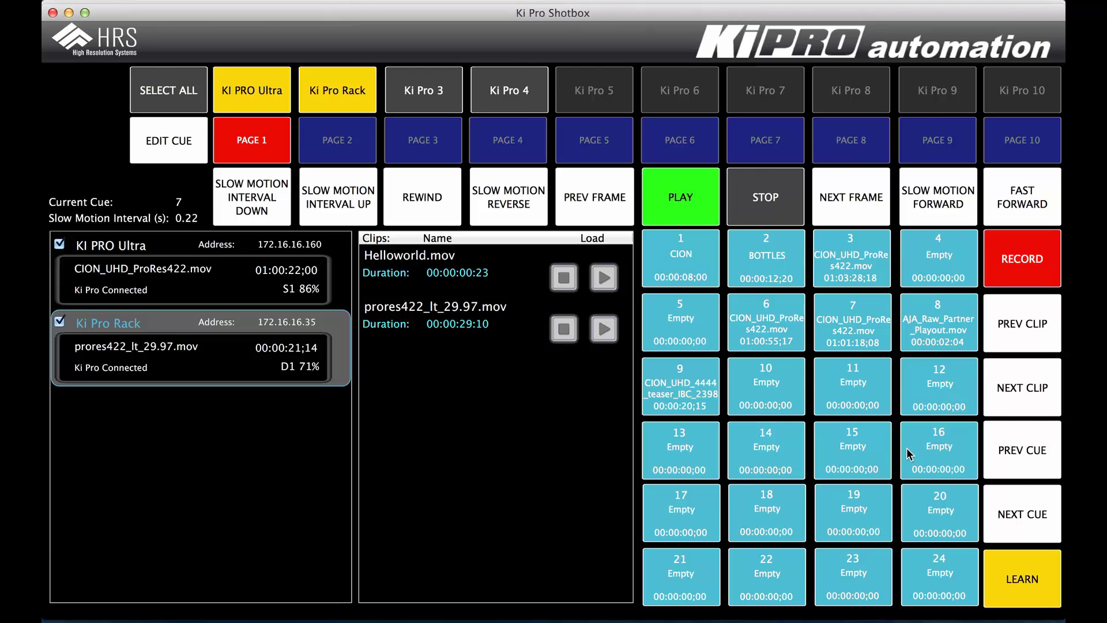
Step: Learn CION_UHD_ProRes422.mov at 01:00:26;14 into cue 11, exit learn mode, and enable Edit Cue
{"action": "left_click", "coordinate": [1025, 581]}
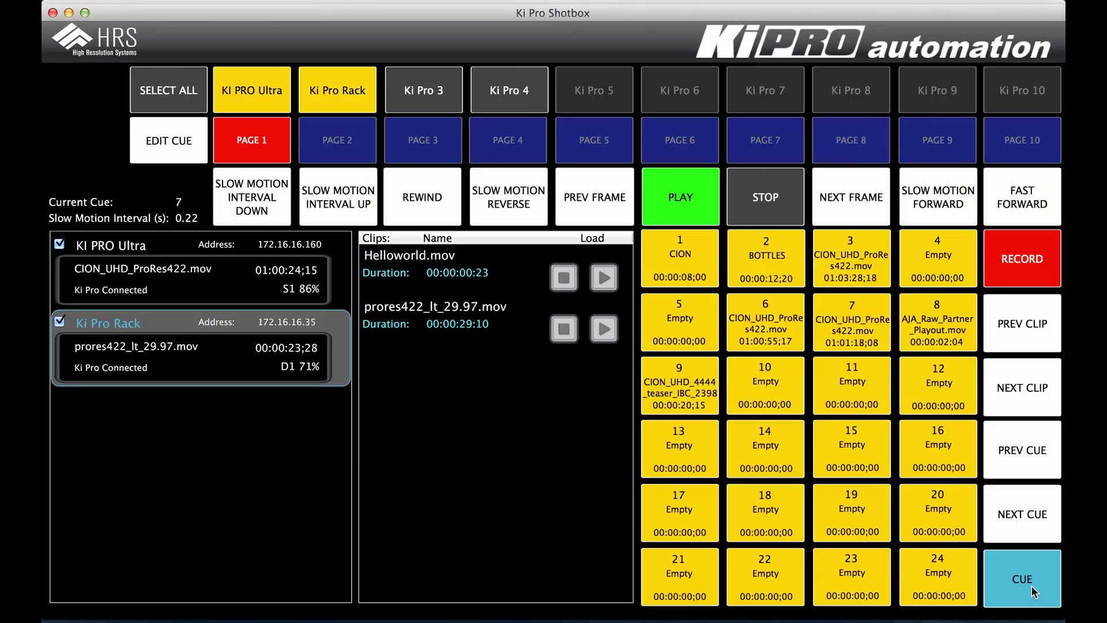
{"action": "left_click", "coordinate": [856, 386]}
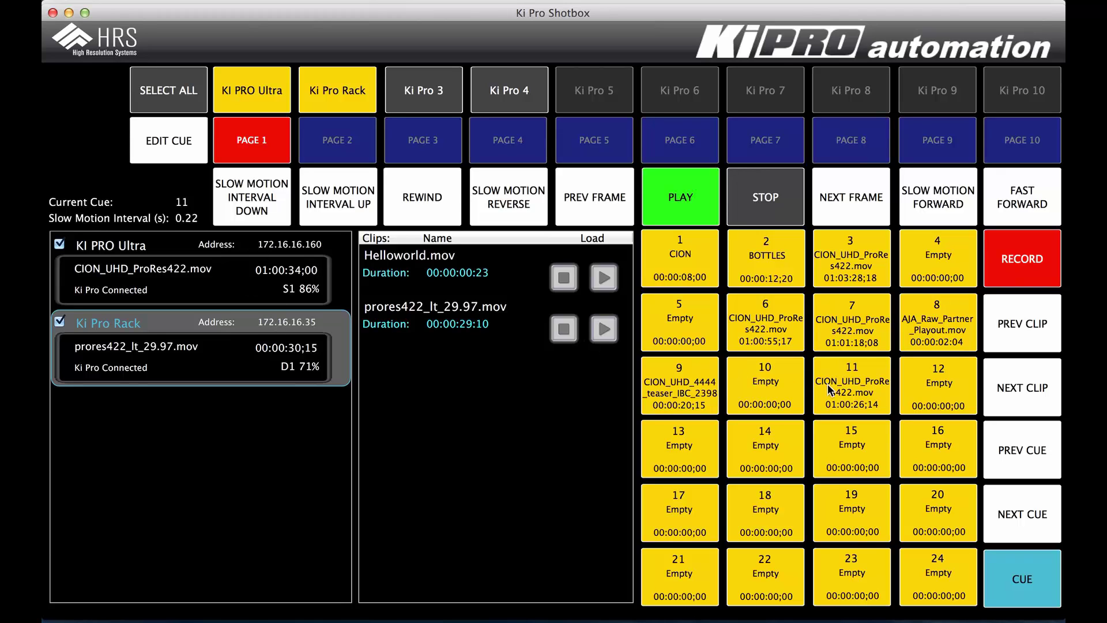
{"action": "left_click", "coordinate": [1022, 578]}
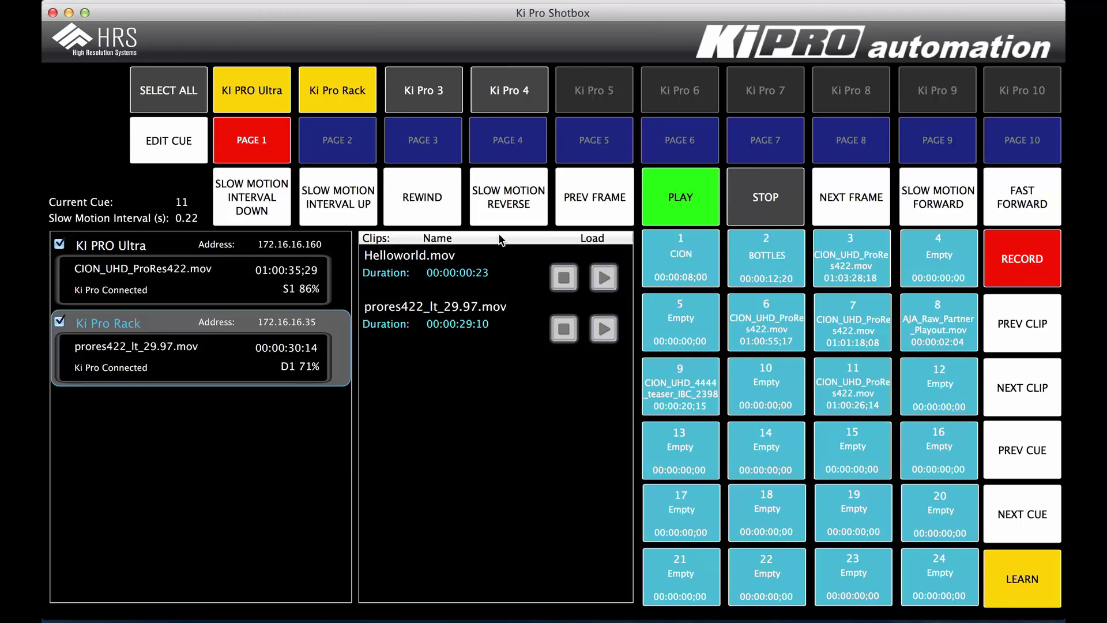
{"action": "left_click", "coordinate": [160, 144]}
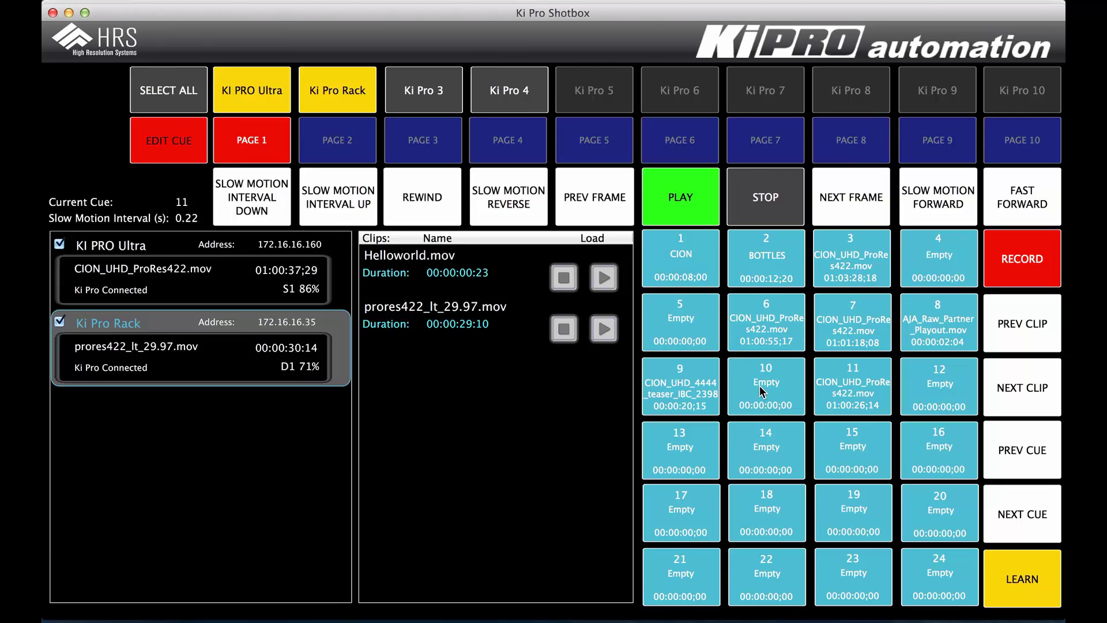
Step: Set cue 11's Cue Display to 'Custom Display' and close its edit dialog
{"action": "left_click", "coordinate": [848, 387]}
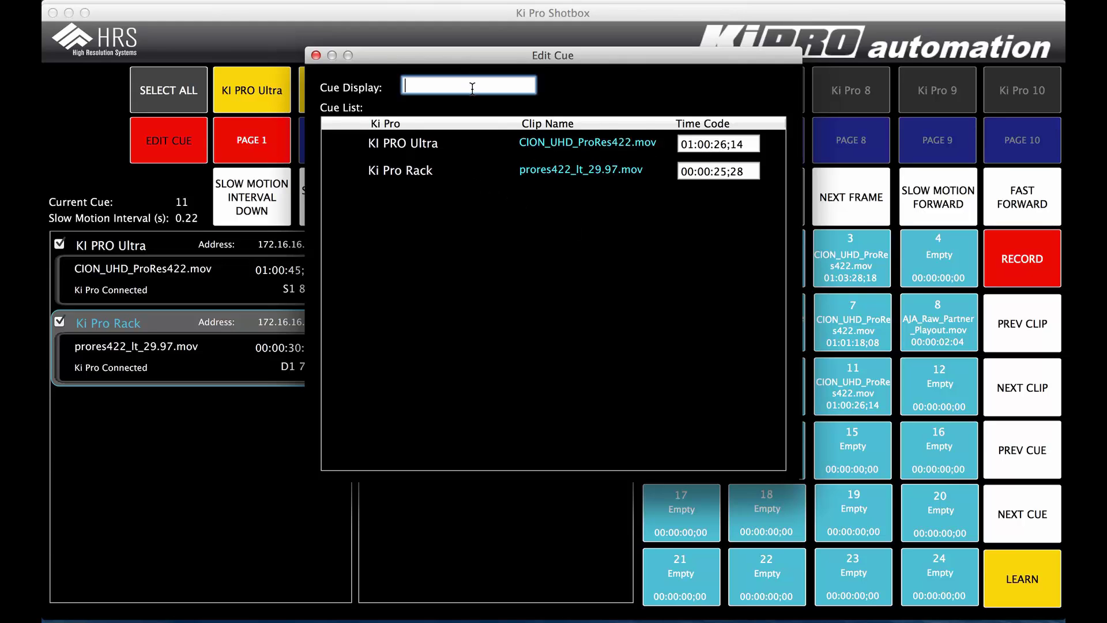
{"action": "type", "text": "Custom "}
{"action": "type", "text": "isplay"}
{"action": "left_click", "coordinate": [316, 56]}
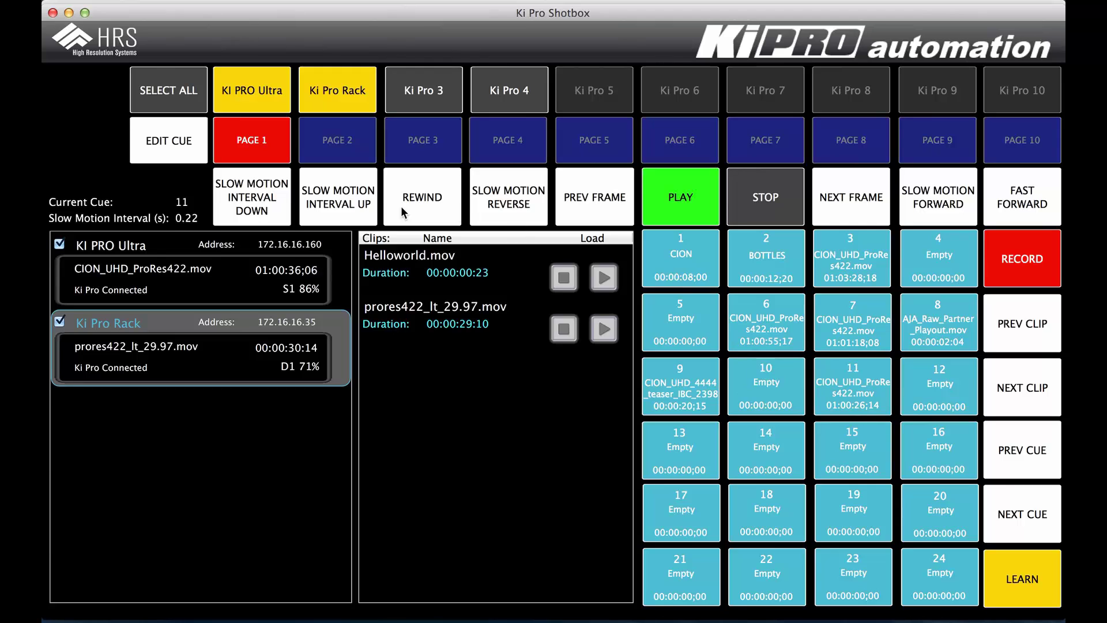
Step: Close the Shotbox, open Scheduling, and inspect the recurring KI PRO Ultra entry's Ki Pro and Function lists
{"action": "left_click", "coordinate": [53, 12]}
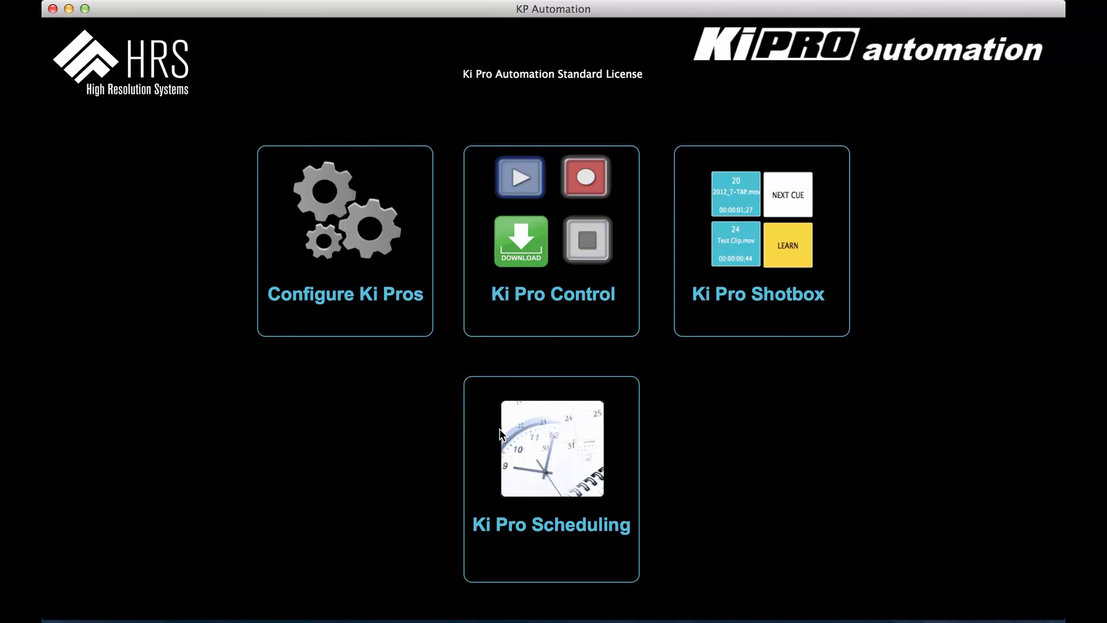
{"action": "left_click", "coordinate": [552, 440]}
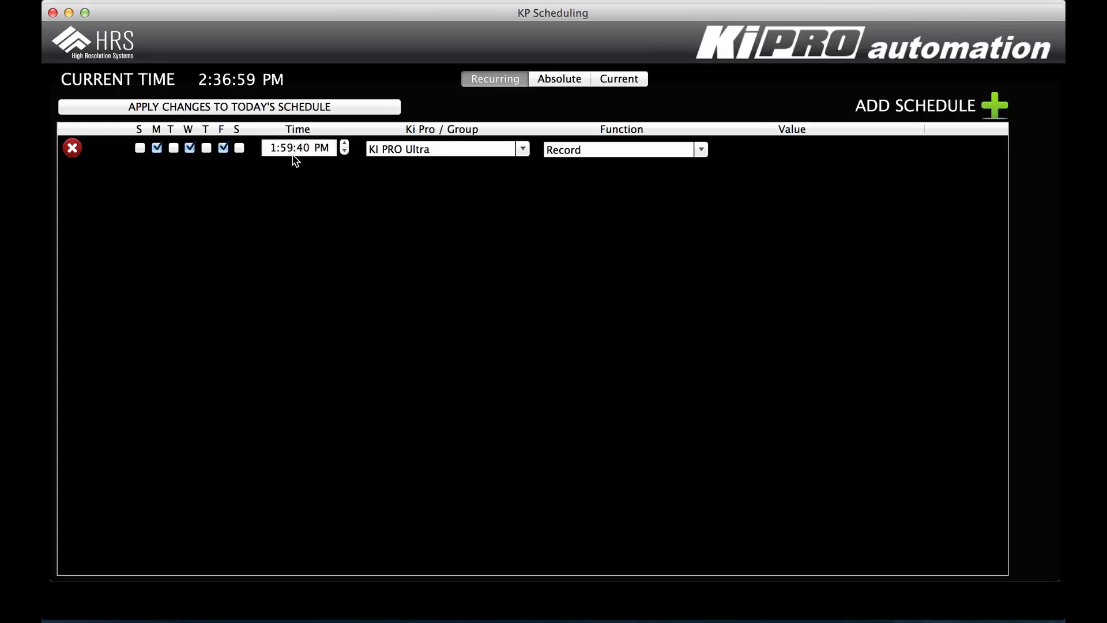
{"action": "left_click", "coordinate": [524, 153]}
{"action": "left_click", "coordinate": [523, 151]}
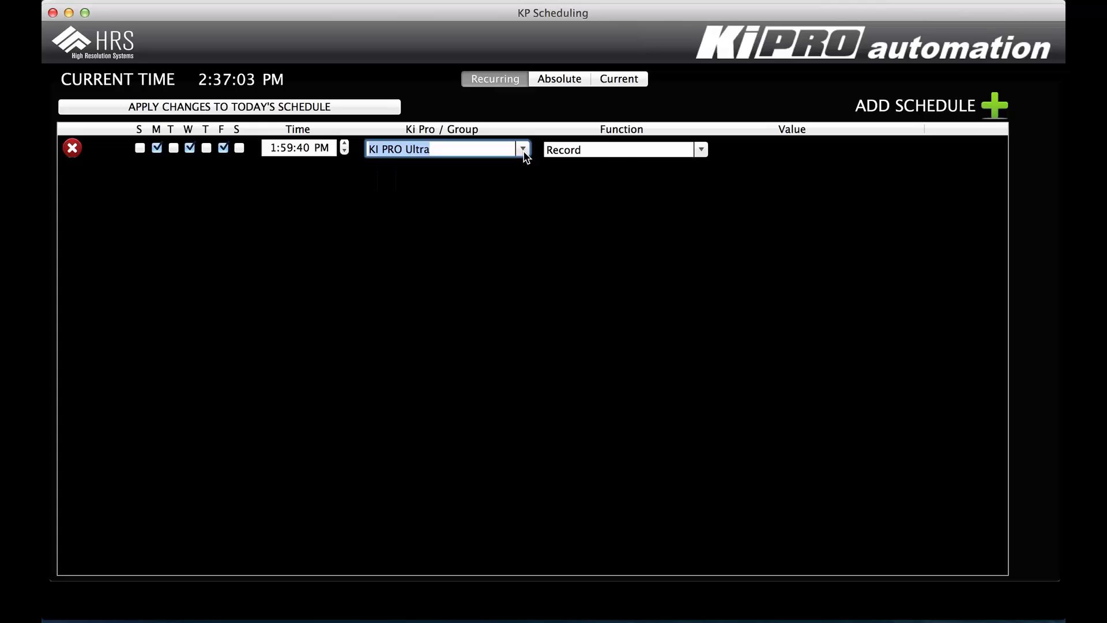
{"action": "left_click", "coordinate": [699, 153]}
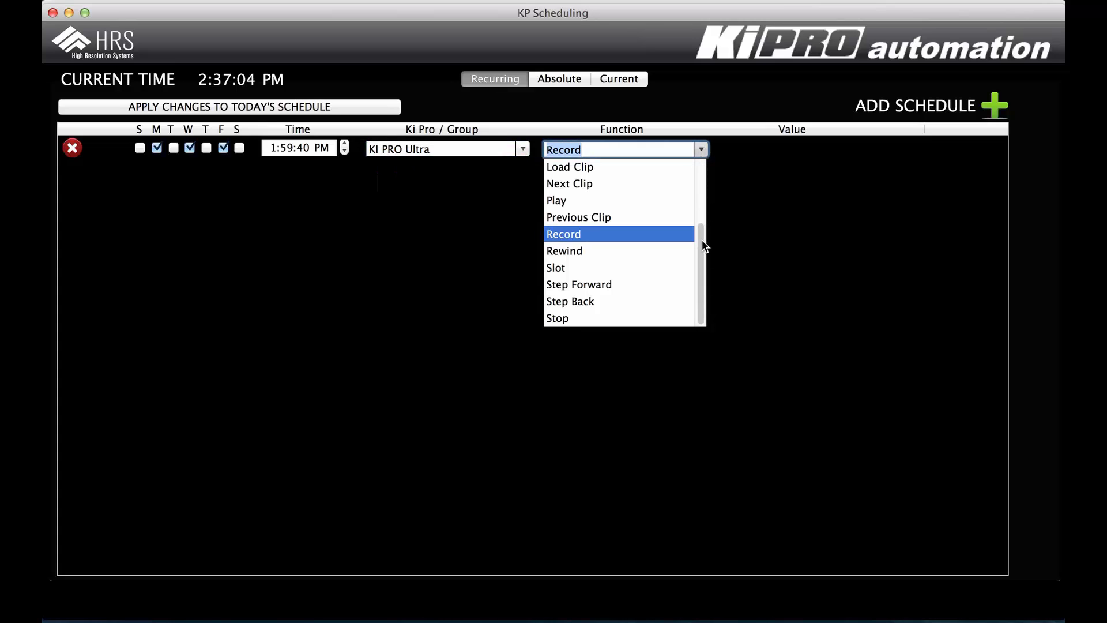
{"action": "left_click_drag", "start_coordinate": [700, 241], "coordinate": [702, 174]}
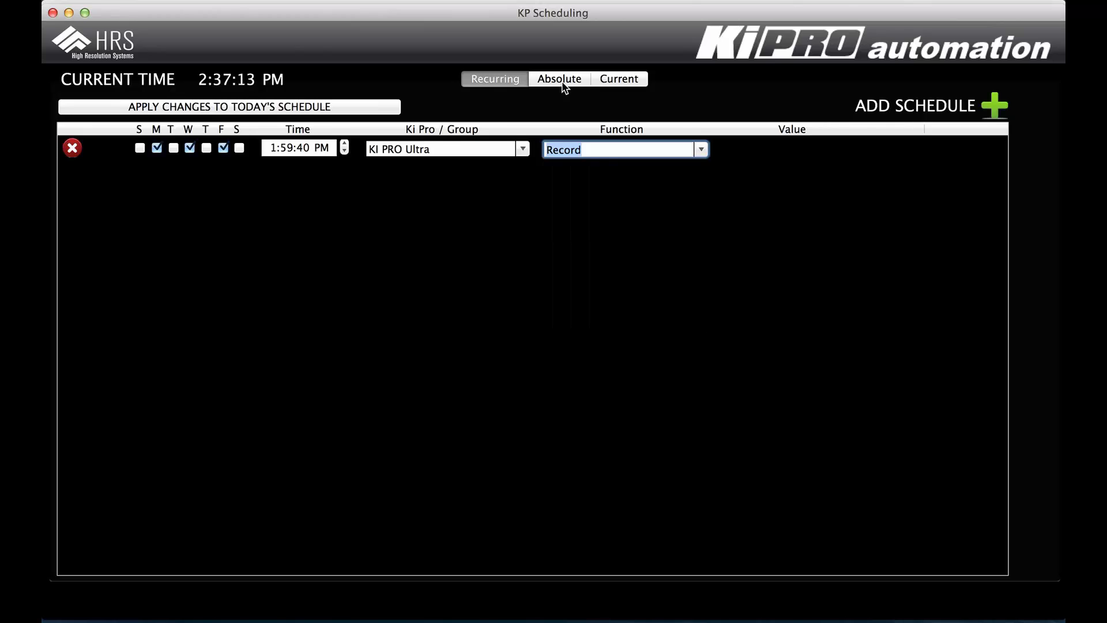
Step: Switch to Absolute schedules and inspect the existing entry's Ki Pro and Function choices
{"action": "left_click", "coordinate": [560, 79]}
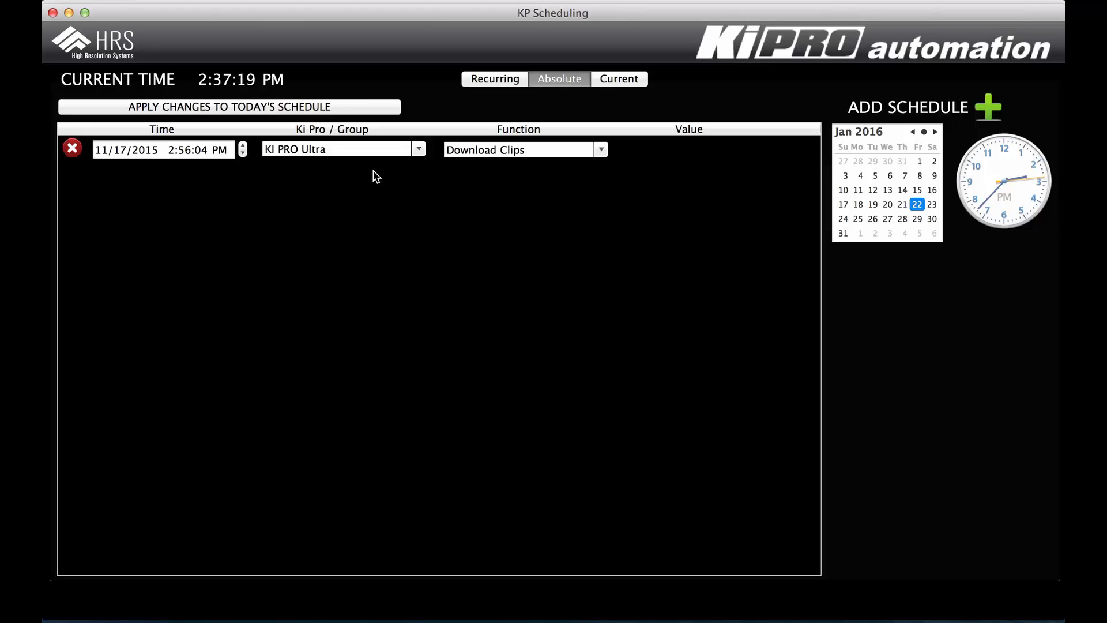
{"action": "left_click", "coordinate": [390, 151]}
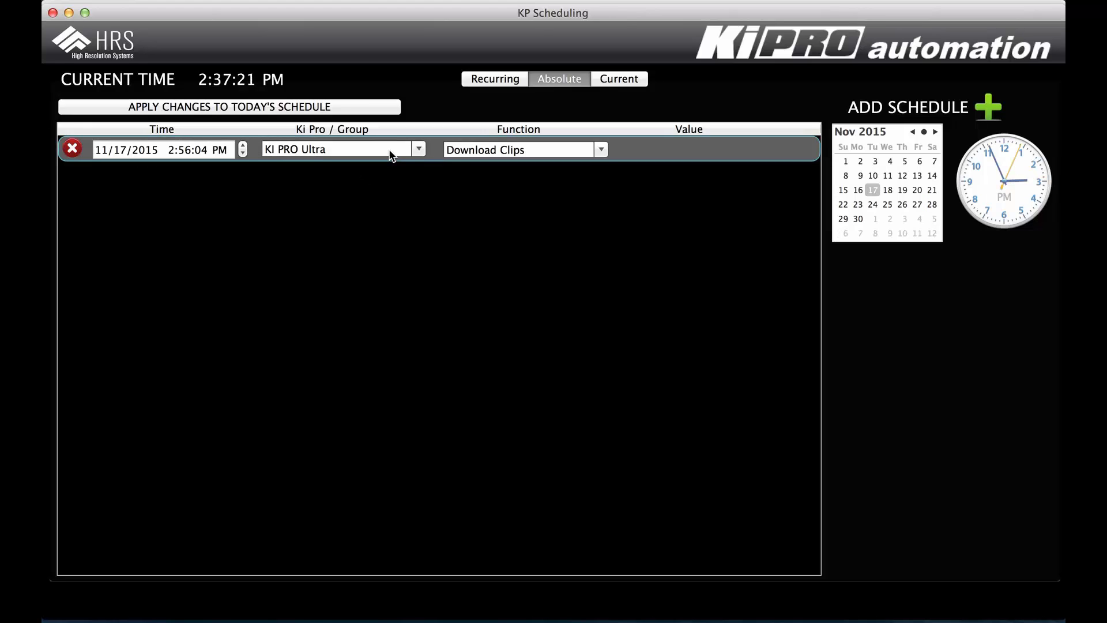
{"action": "left_click", "coordinate": [419, 149]}
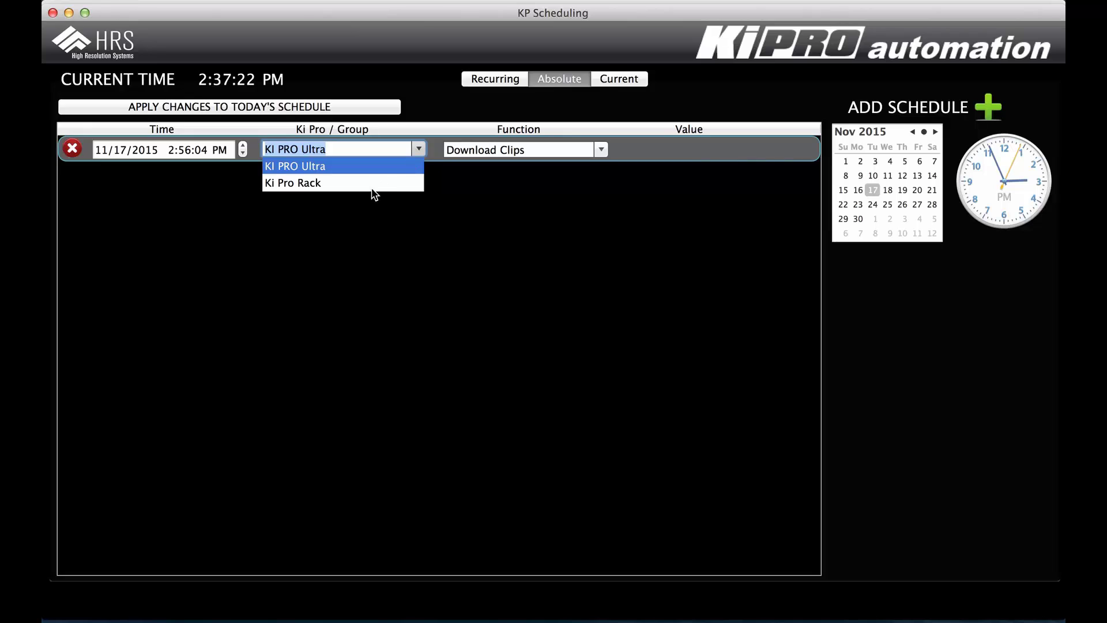
{"action": "left_click", "coordinate": [593, 161]}
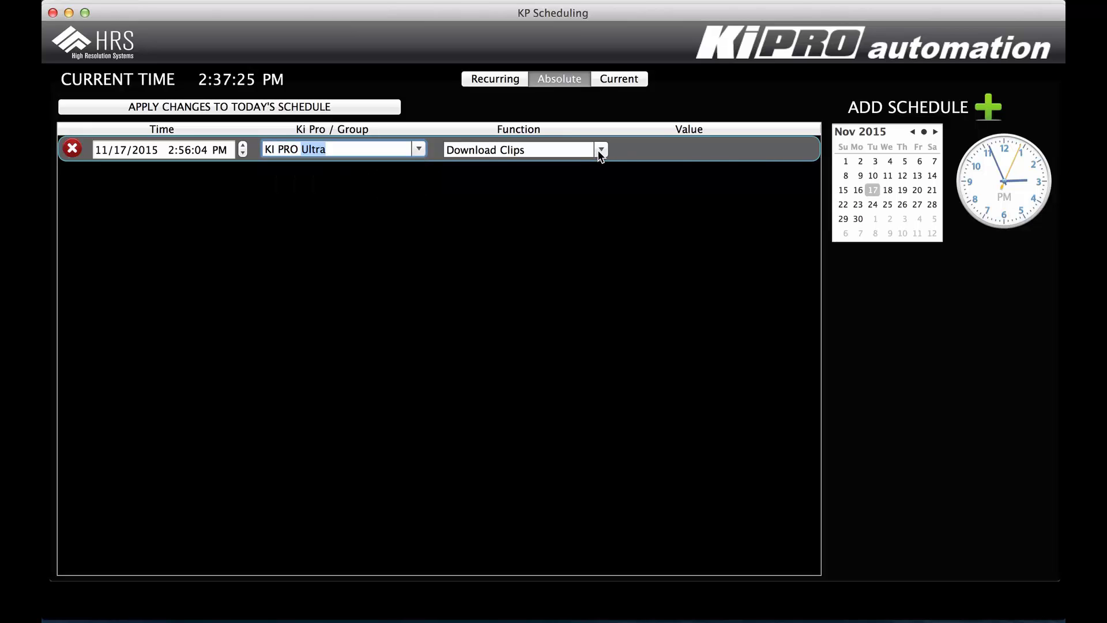
{"action": "left_click", "coordinate": [601, 151]}
{"action": "scroll", "coordinate": [603, 189], "scroll_direction": "down", "scroll_amount": 3}
{"action": "scroll", "coordinate": [600, 230], "scroll_direction": "down", "scroll_amount": 3}
{"action": "left_click", "coordinate": [389, 209]}
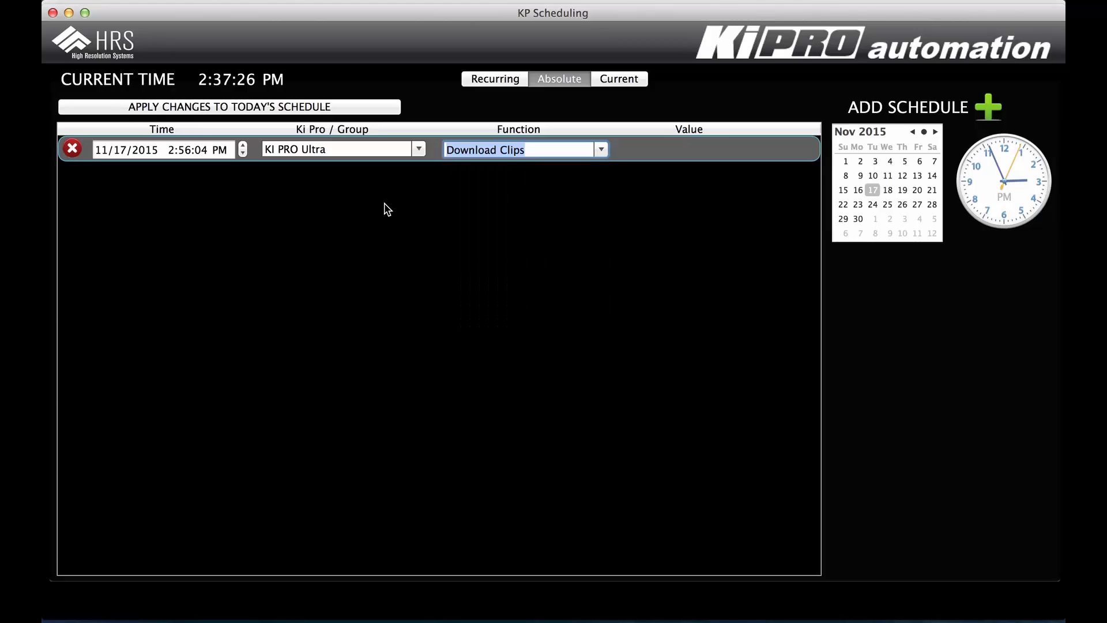
Step: Add a 1/22/2016 2:37:30 PM entry: Ki Pro Rack, Jump To Timecode & Stop
{"action": "left_click", "coordinate": [989, 108]}
{"action": "left_click", "coordinate": [119, 176]}
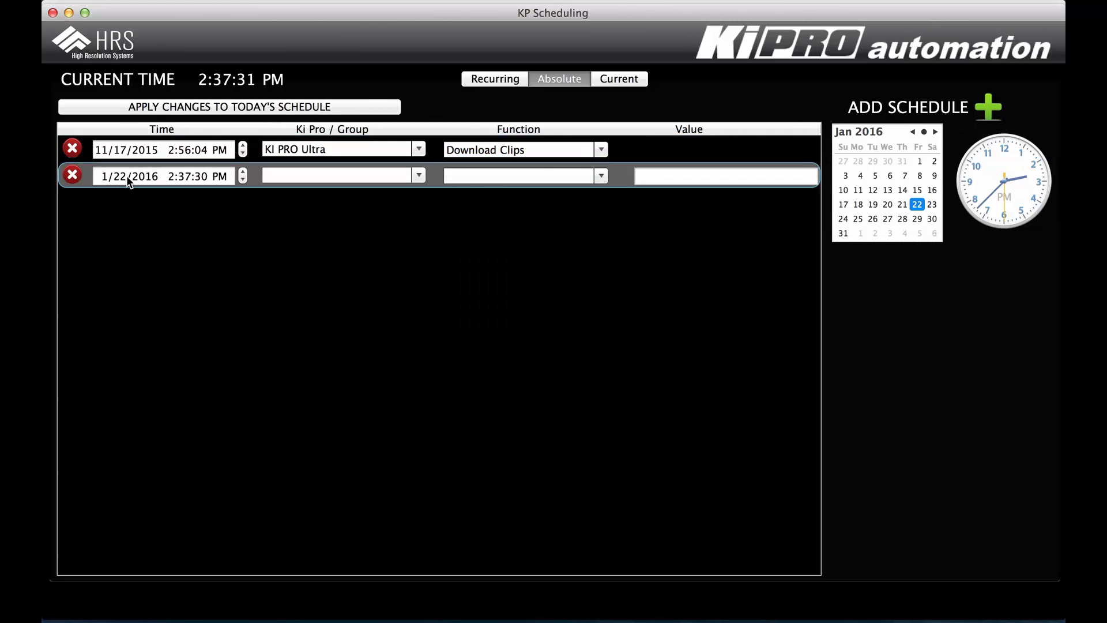
{"action": "left_click", "coordinate": [120, 175]}
{"action": "left_click", "coordinate": [419, 175]}
{"action": "left_click", "coordinate": [311, 208]}
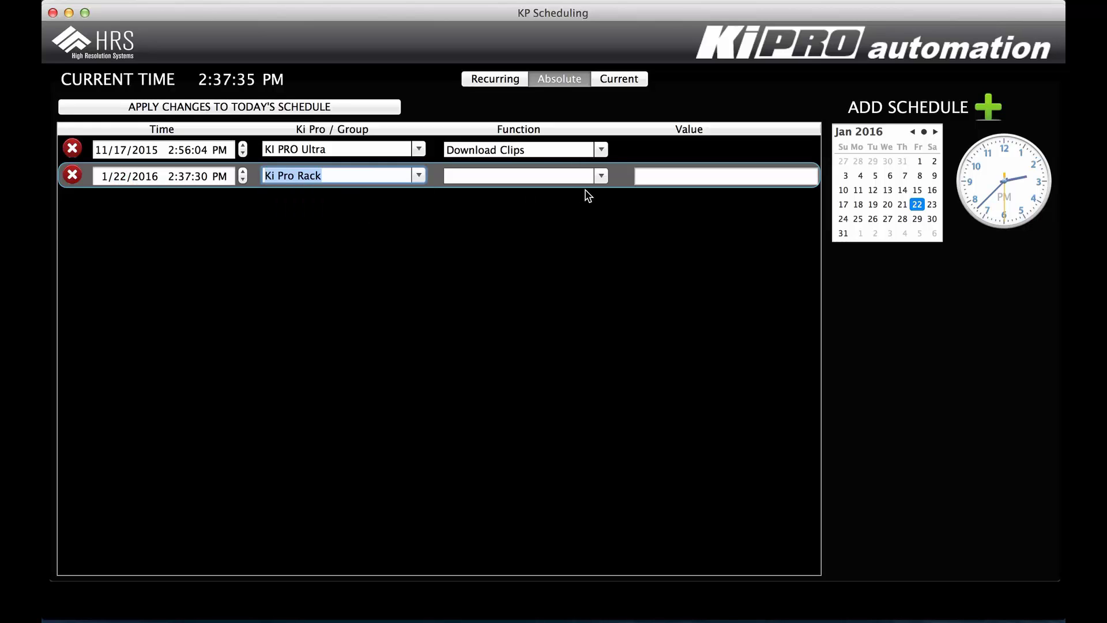
{"action": "left_click", "coordinate": [570, 176]}
{"action": "left_click", "coordinate": [603, 175]}
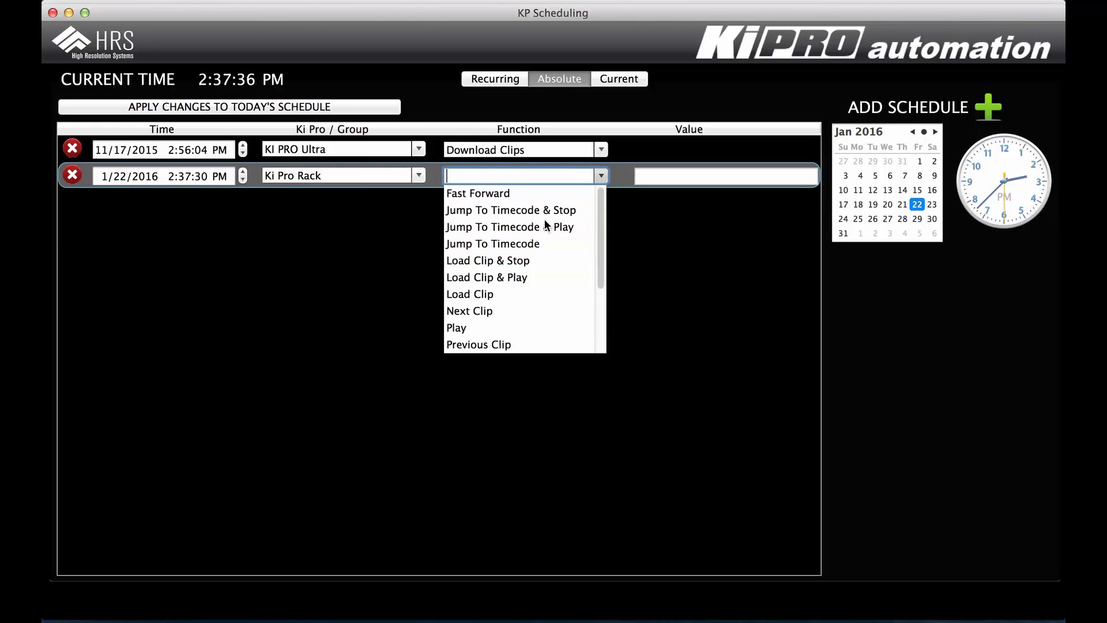
{"action": "left_click", "coordinate": [542, 213]}
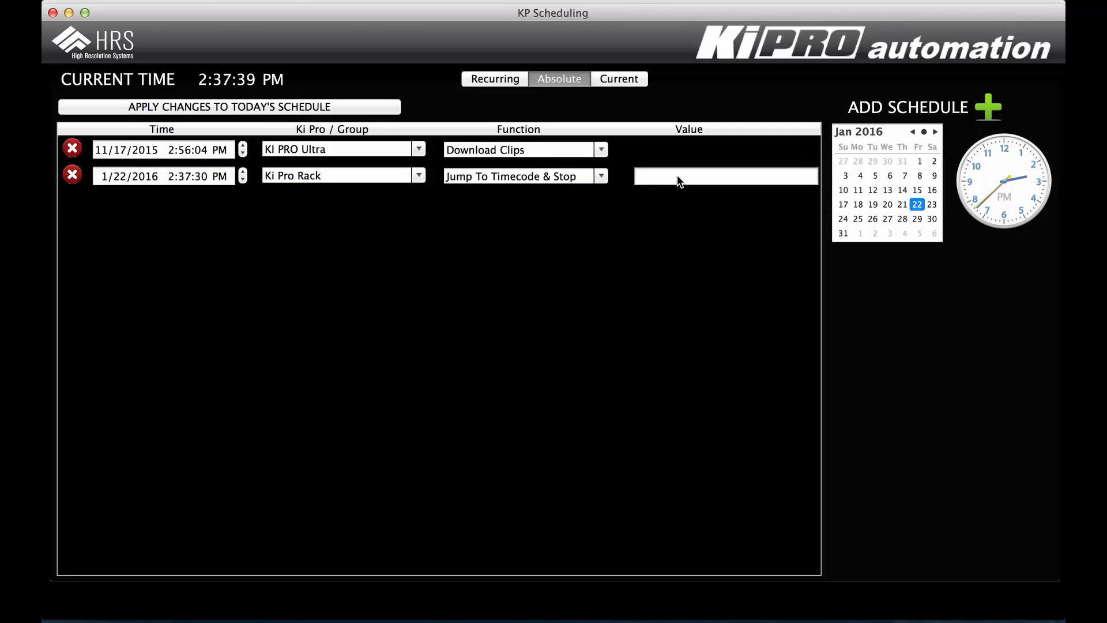
Step: Close the KP Scheduling window to get back to the launcher
{"action": "left_click", "coordinate": [53, 12]}
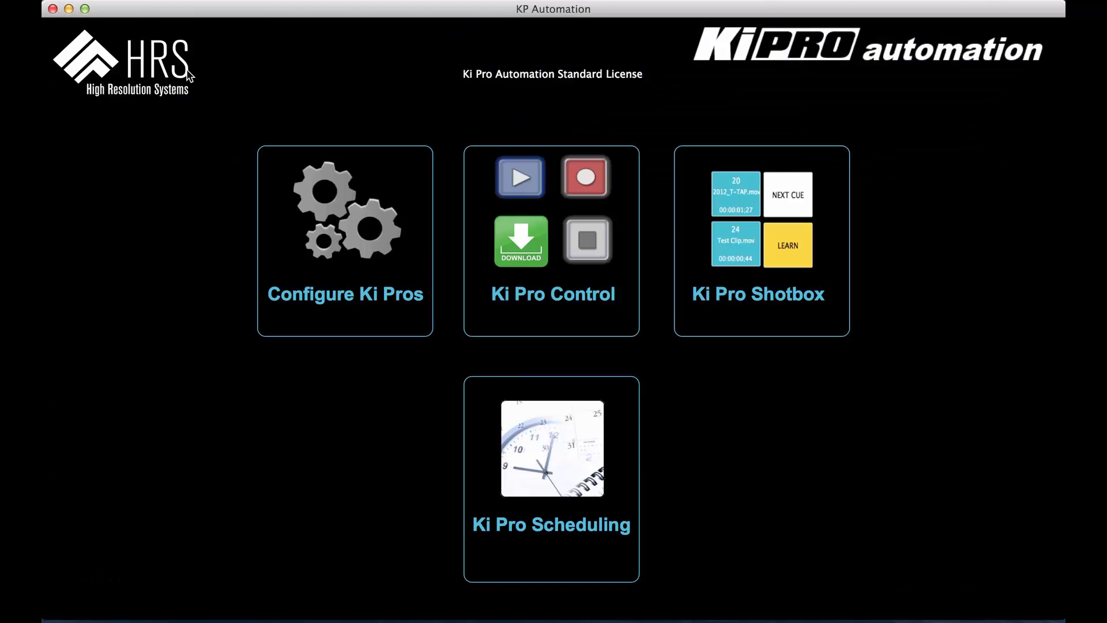